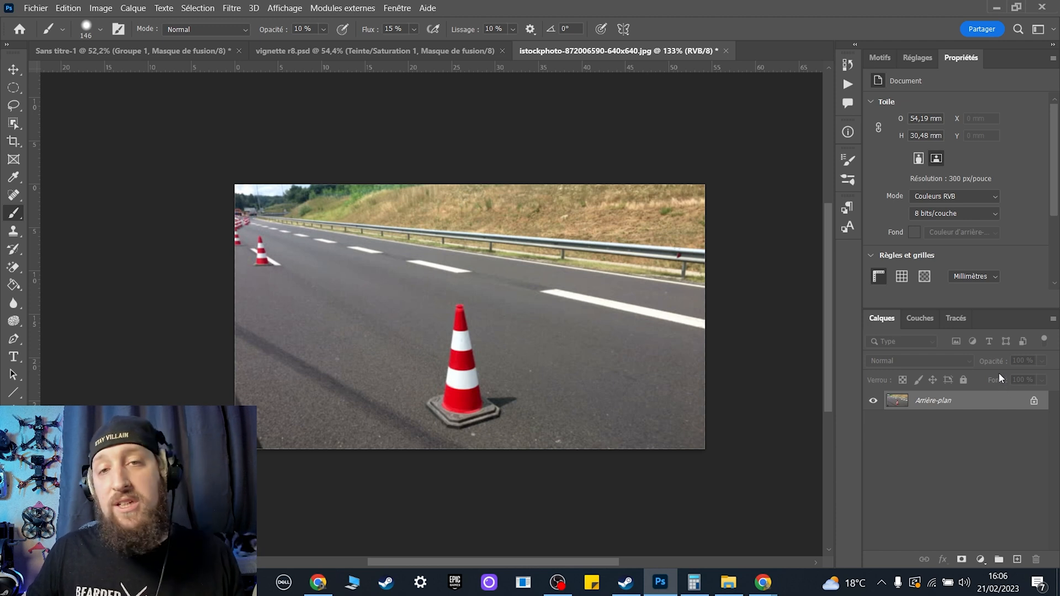
Duplicate the background layer and draw two lines from the large cone's base and tip past the small cones, beyond the image's left edge.
key("ctrl+j")
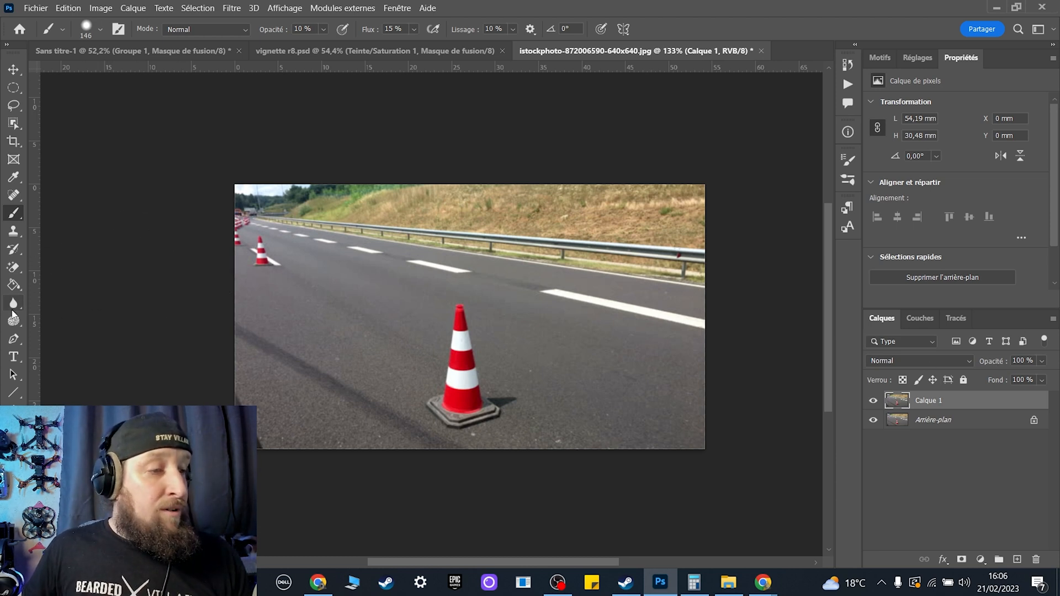
left_click(14, 393)
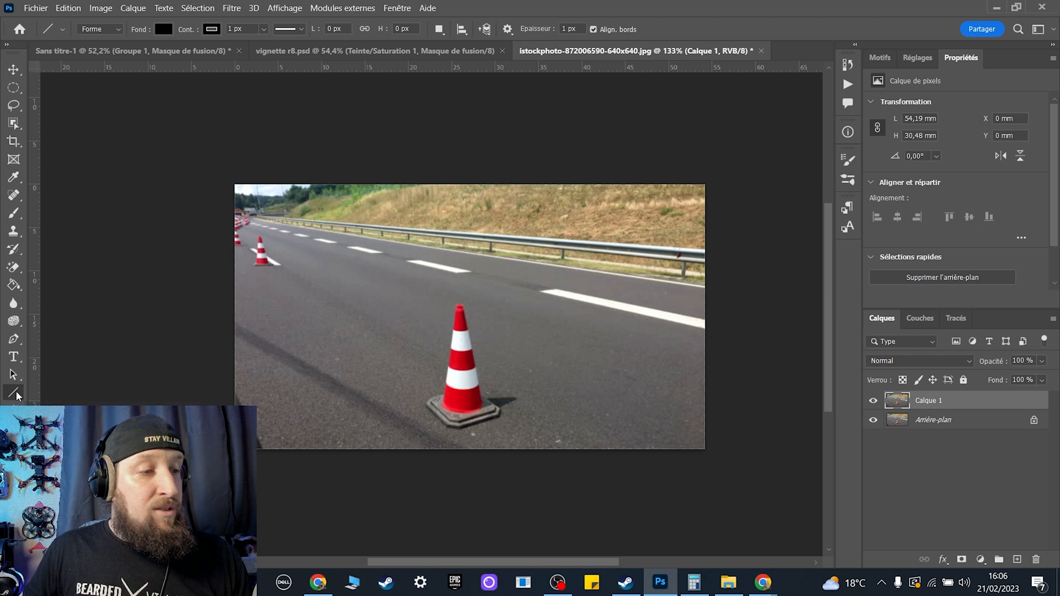
left_click_drag(448, 430, 76, 119)
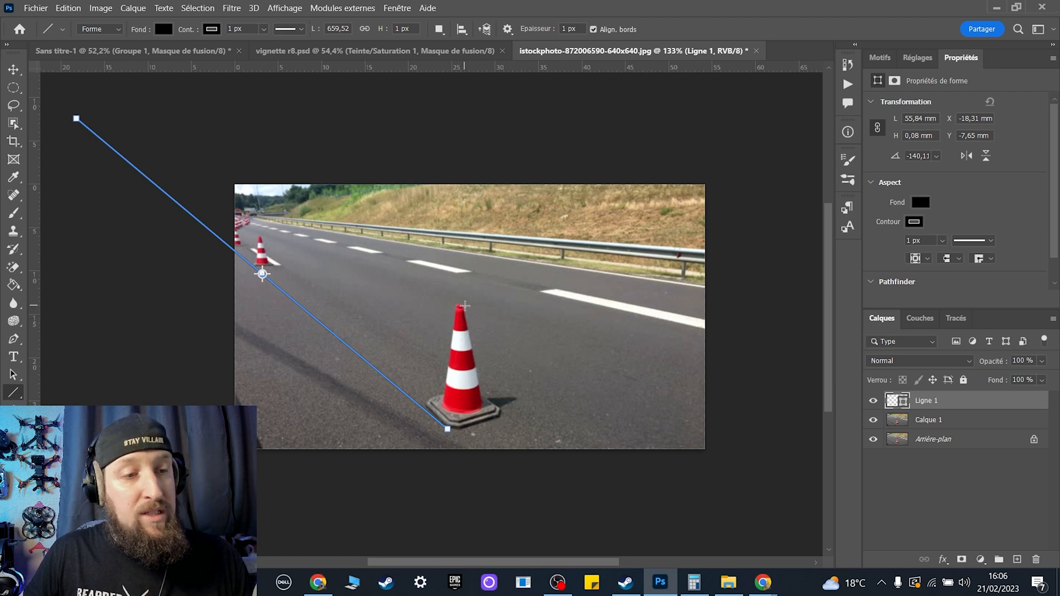
left_click_drag(461, 305, 45, 161)
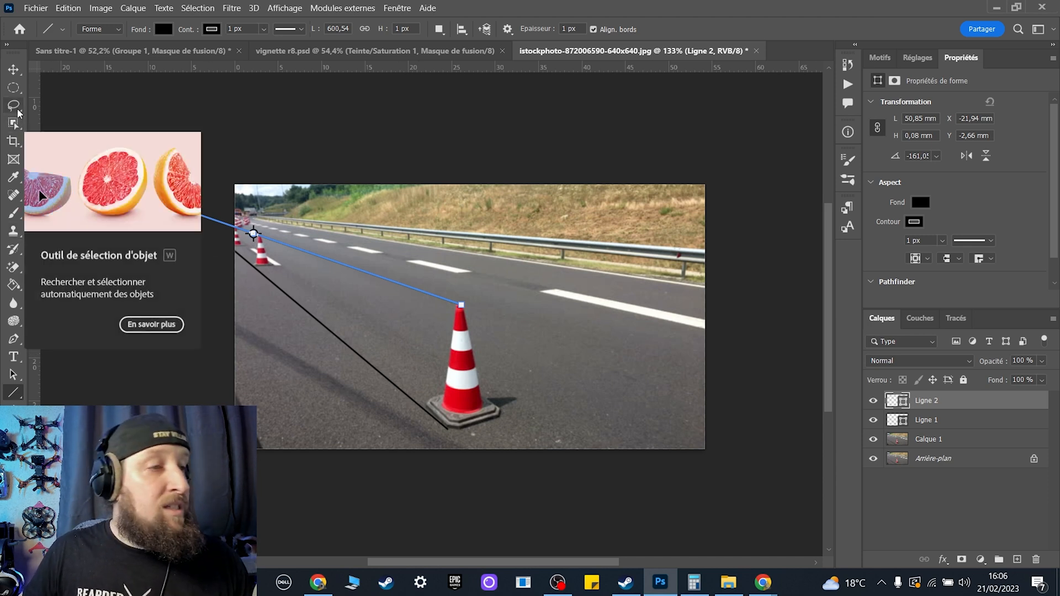
Preview an enlarged crop to see where the two lines cross, place a horizontal and a vertical guide there, and cancel the crop.
left_click(13, 145)
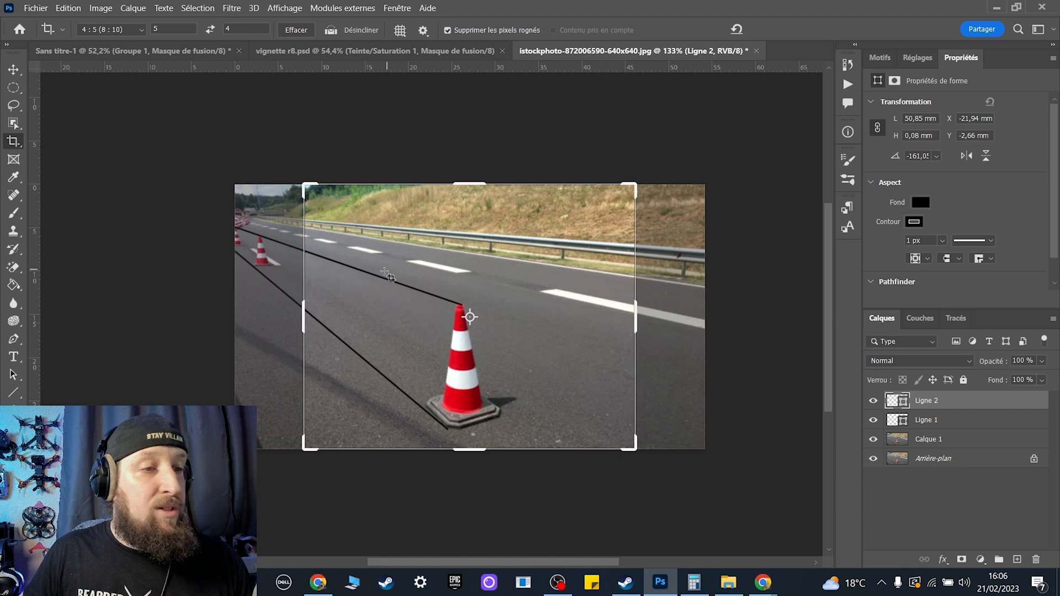
left_click_drag(306, 187, 150, 139)
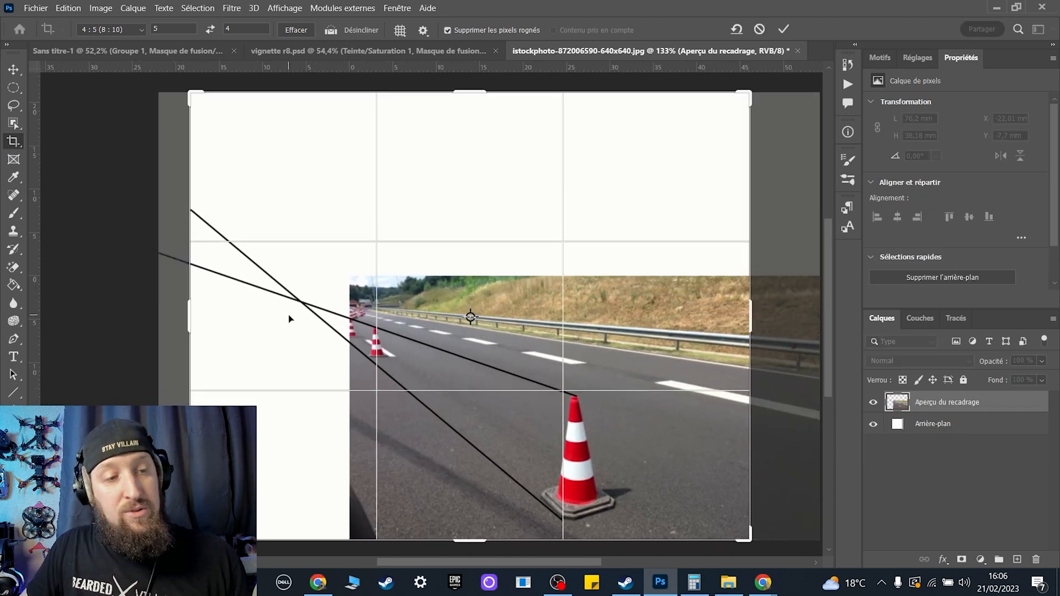
left_click_drag(460, 66, 465, 302)
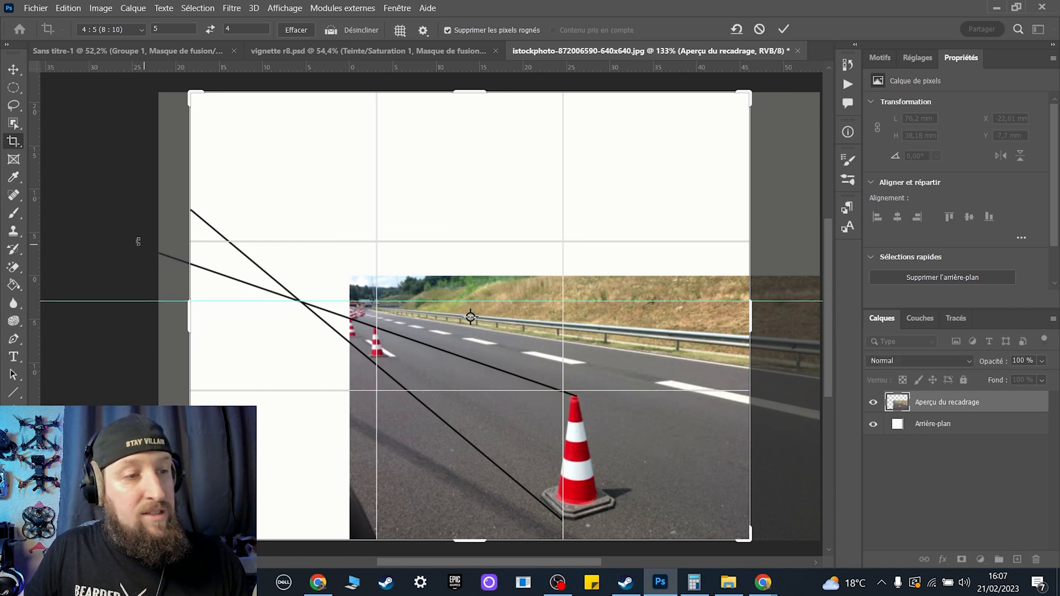
left_click_drag(34, 269, 301, 253)
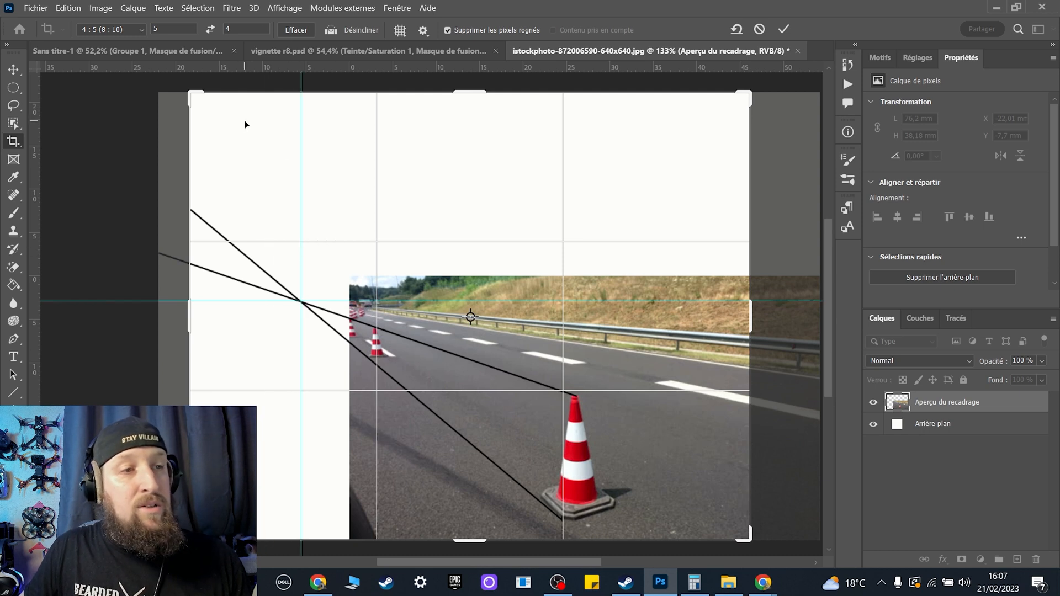
left_click(285, 8)
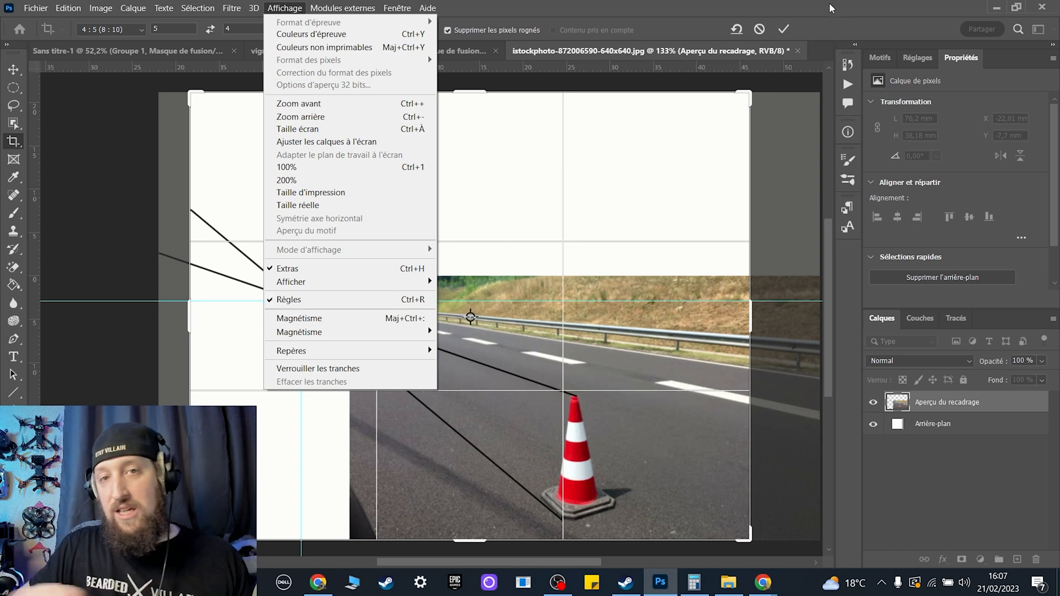
left_click(650, 17)
left_click(760, 30)
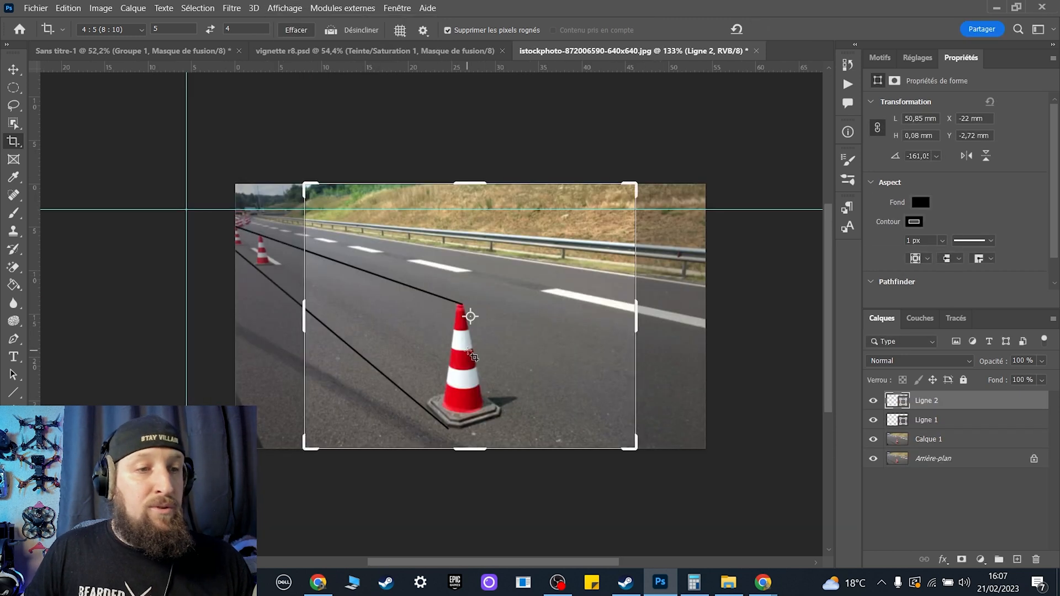
Delete both perspective line layers, Ligne 2 and Ligne 1.
left_click(15, 73)
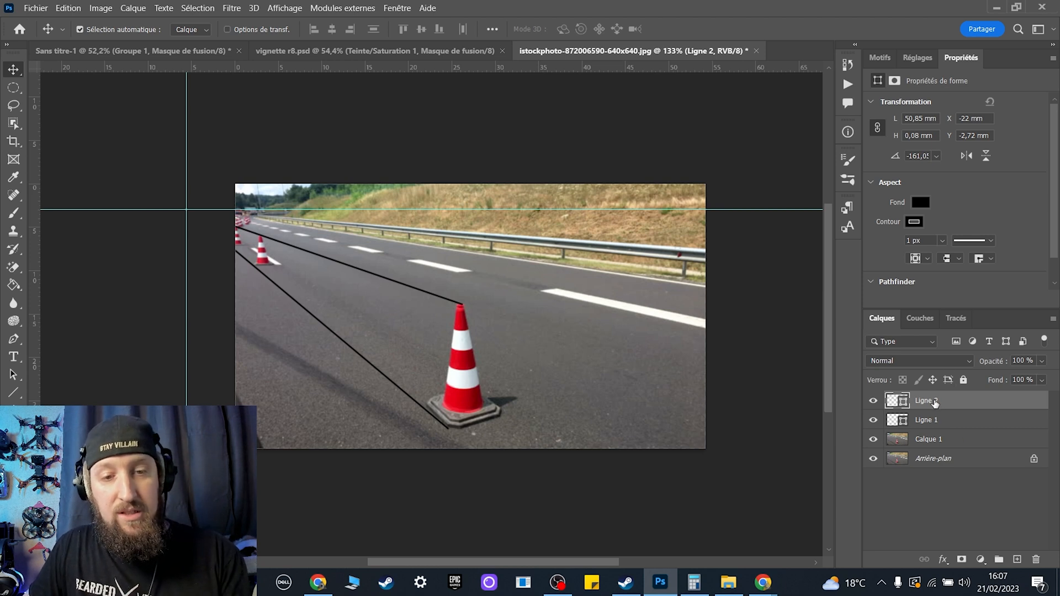
key("Delete")
key("Delete")
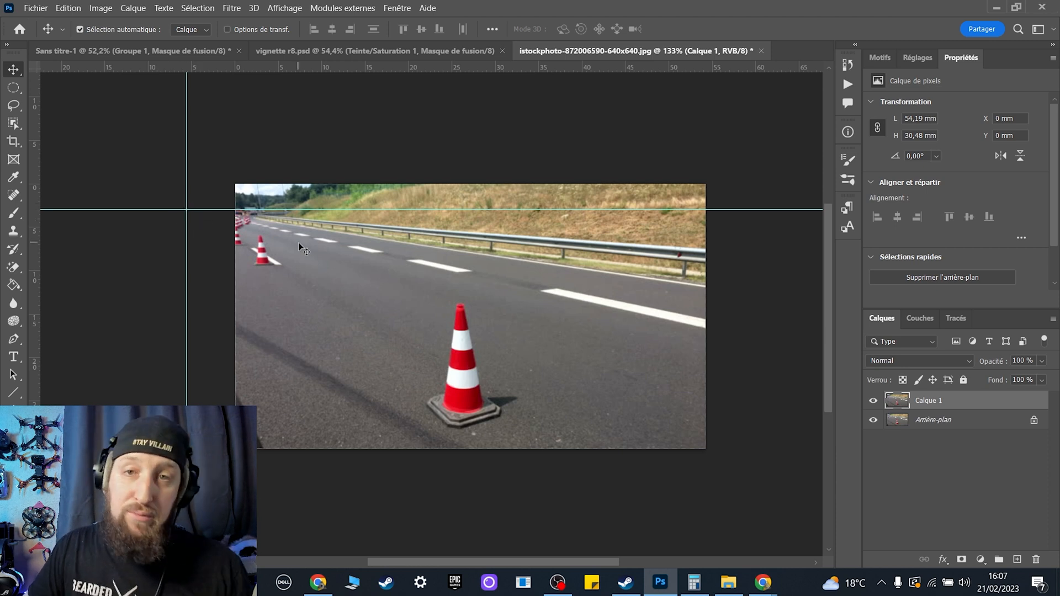
Select the large foreground cone with the Object Selection tool and copy it onto a new layer.
left_click(13, 127)
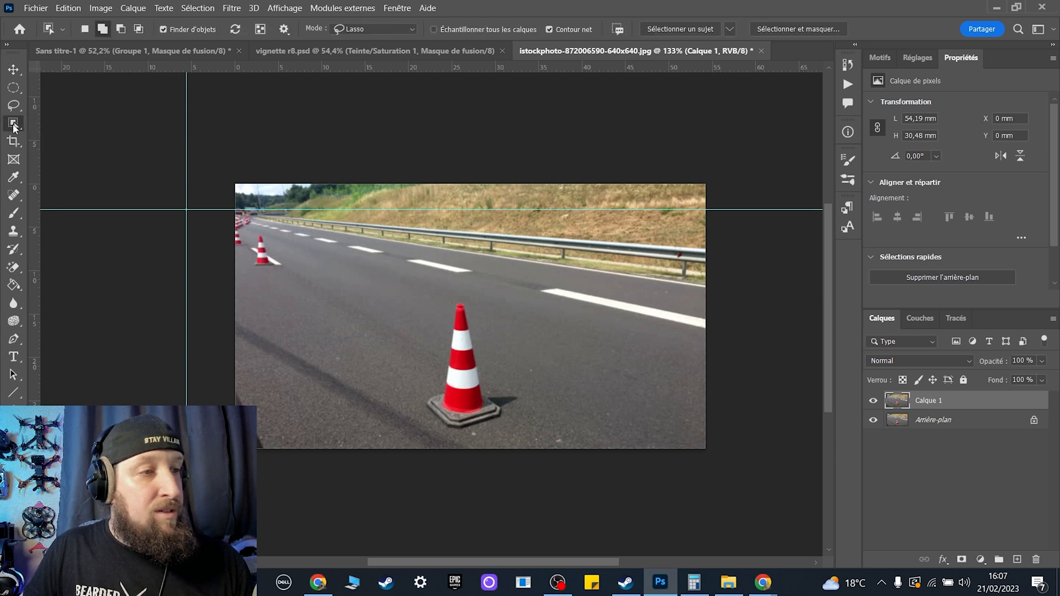
right_click(14, 127)
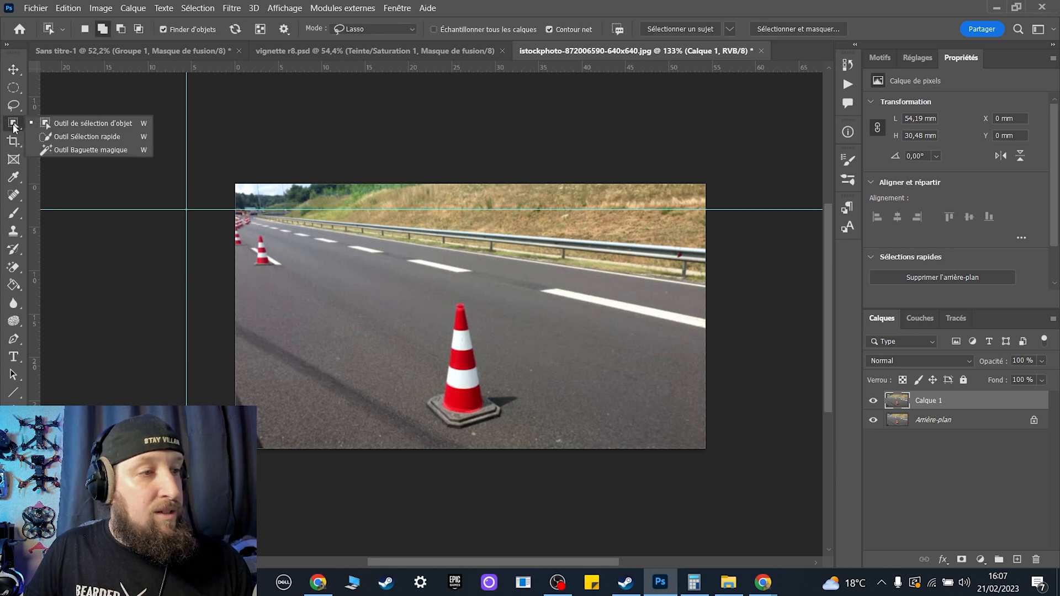
left_click(84, 125)
mouse_move(473, 288)
left_mouse_down()
mouse_move(417, 391)
mouse_move(435, 432)
mouse_move(493, 433)
mouse_move(546, 392)
mouse_move(520, 330)
mouse_move(494, 309)
left_mouse_up()
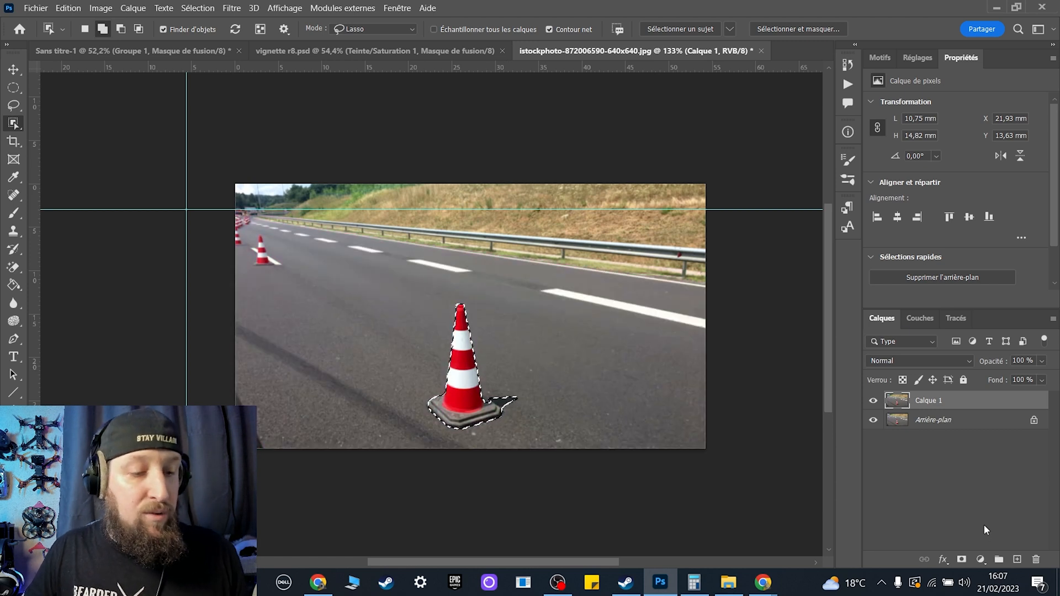
key("ctrl+j")
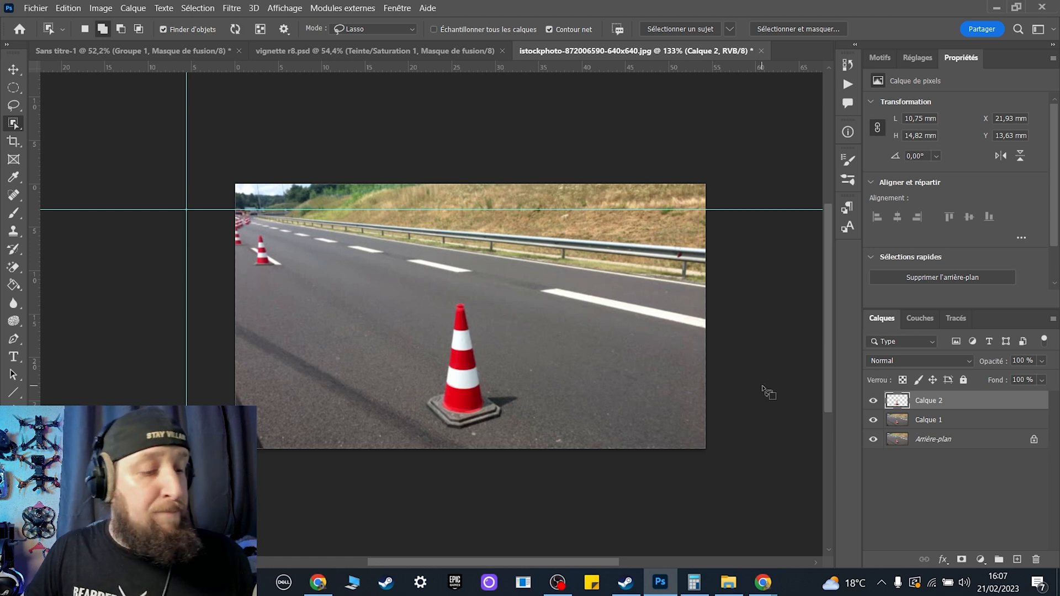
Free-transform the copied cone with its reference point at the guide intersection, scaling it to about 77.85% toward that point.
key("ctrl+t")
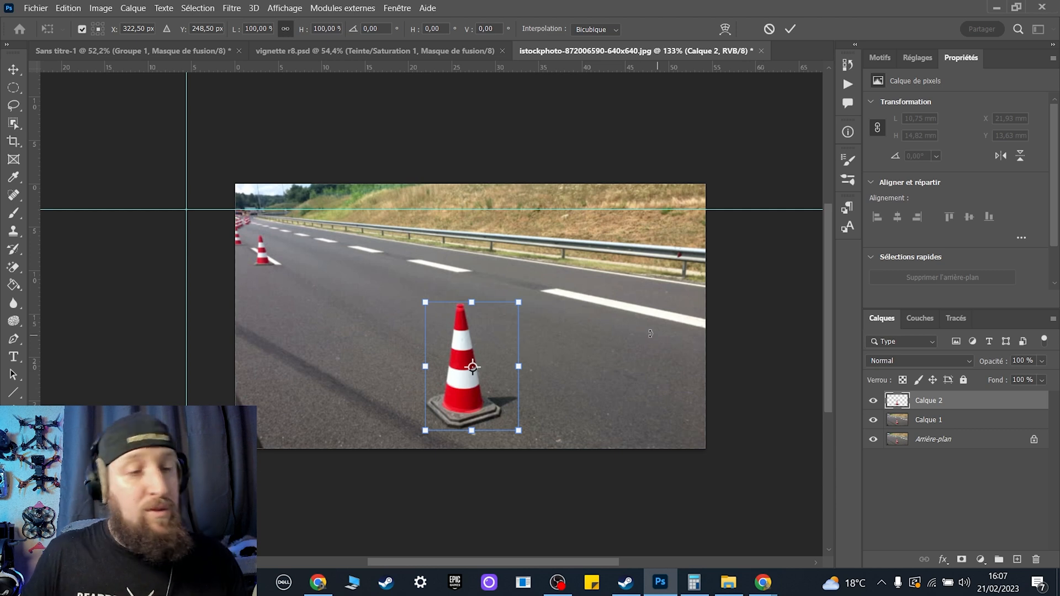
left_click(82, 30)
left_click(82, 30)
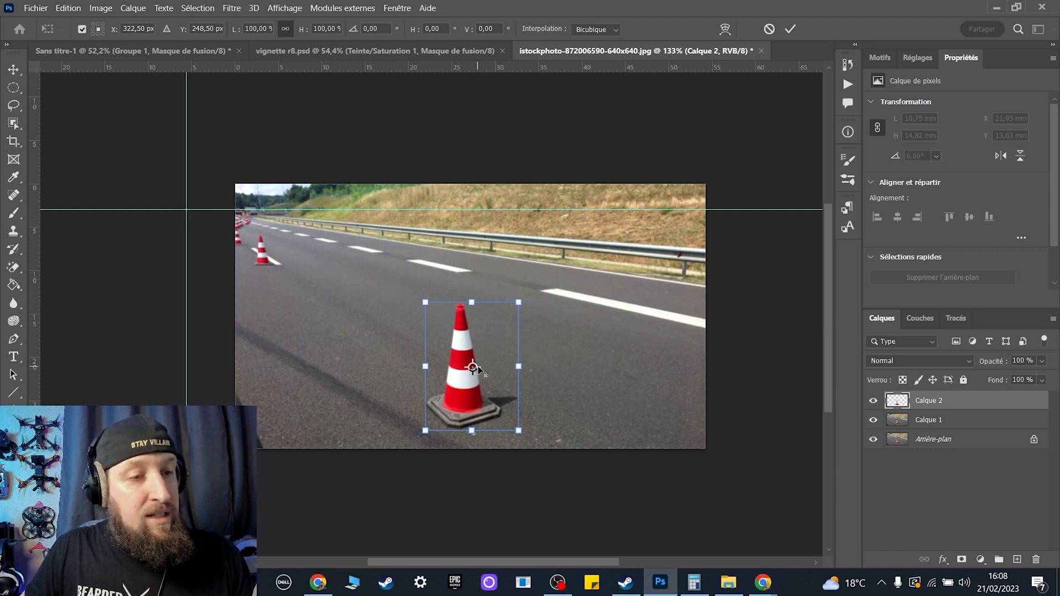
left_click_drag(472, 367, 186, 209)
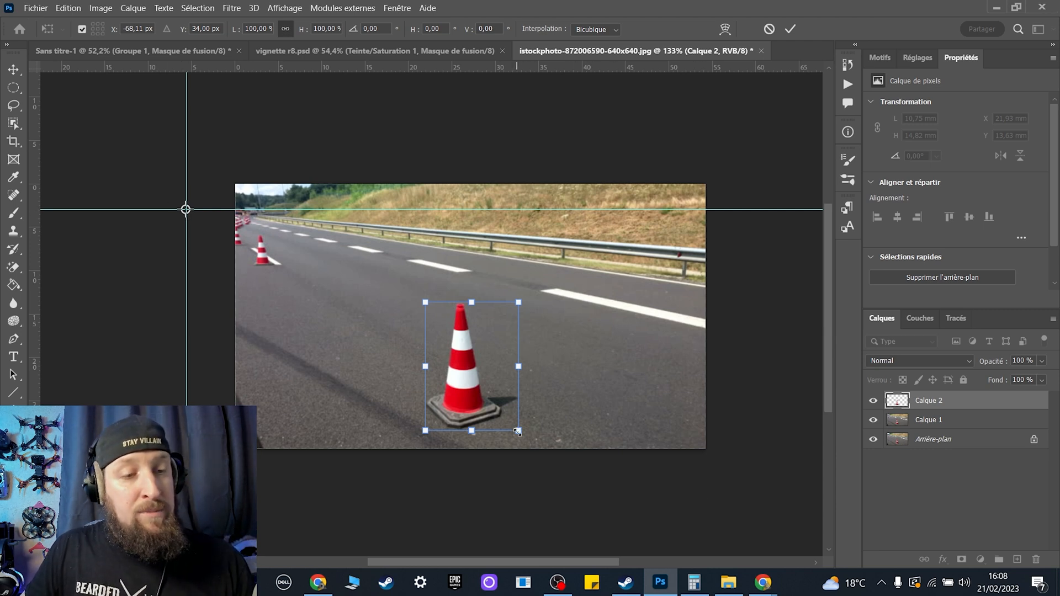
left_click_drag(518, 431, 444, 381)
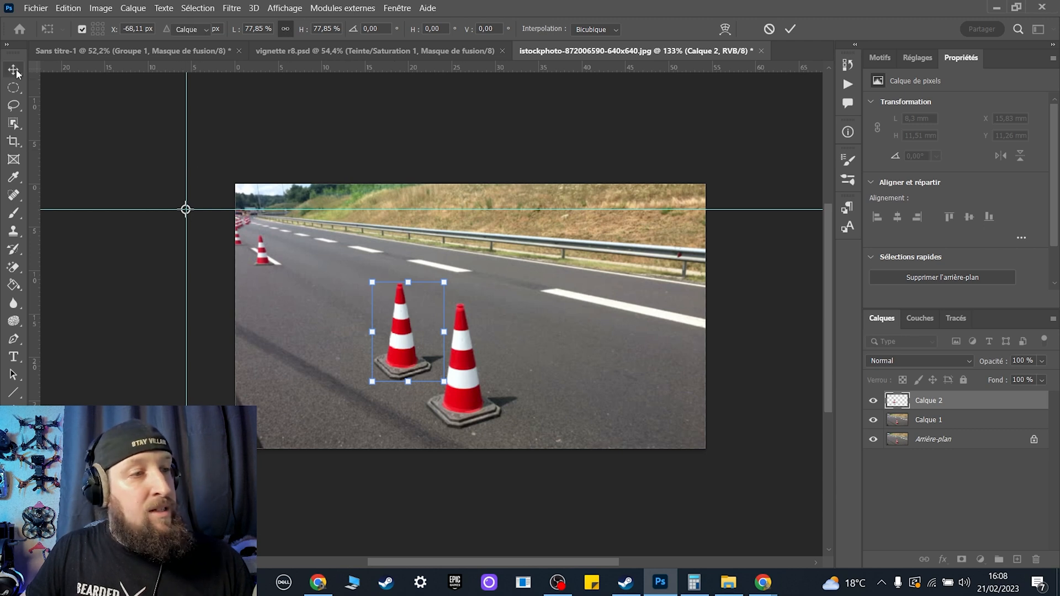
key("Return")
Duplicate the scaled cone and shrink the copy toward the guide intersection to about 6.4 × 9 mm.
key("ctrl")
key("ctrl+j")
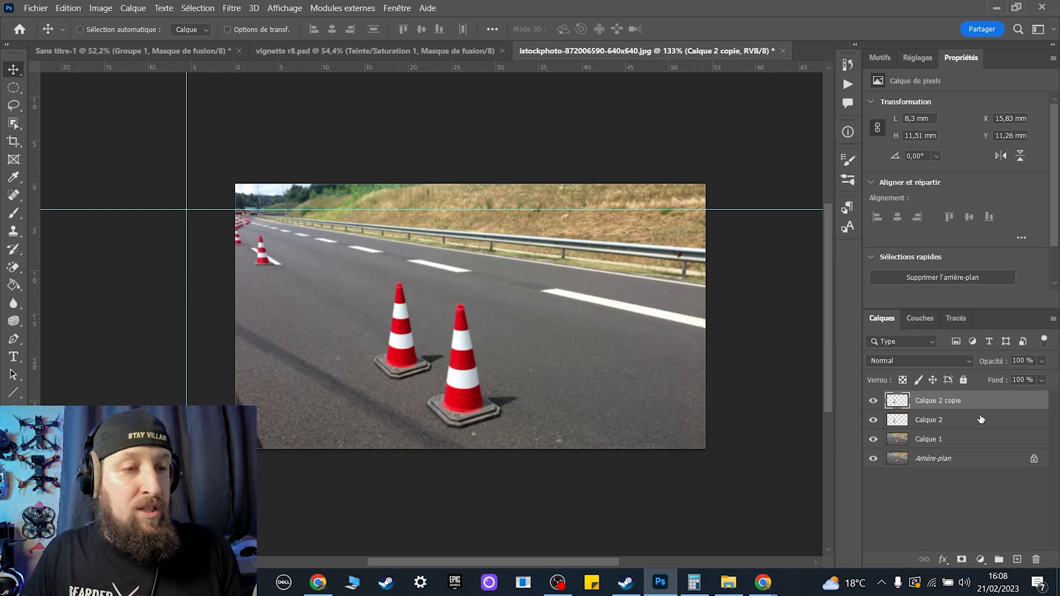
key("ctrl+t")
left_click_drag(409, 333, 185, 210)
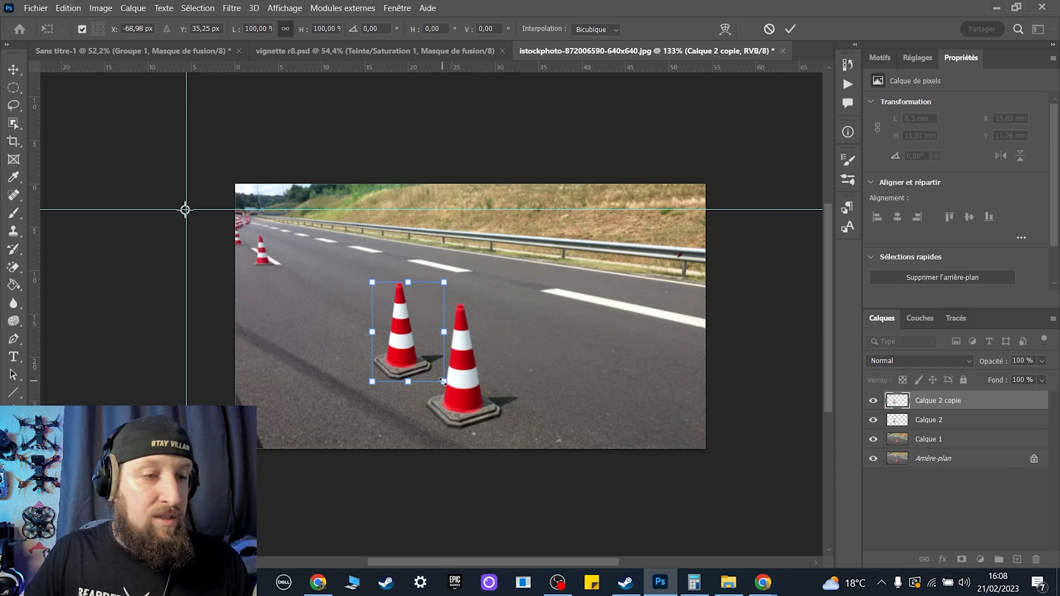
left_click_drag(444, 382, 382, 351)
key("Return")
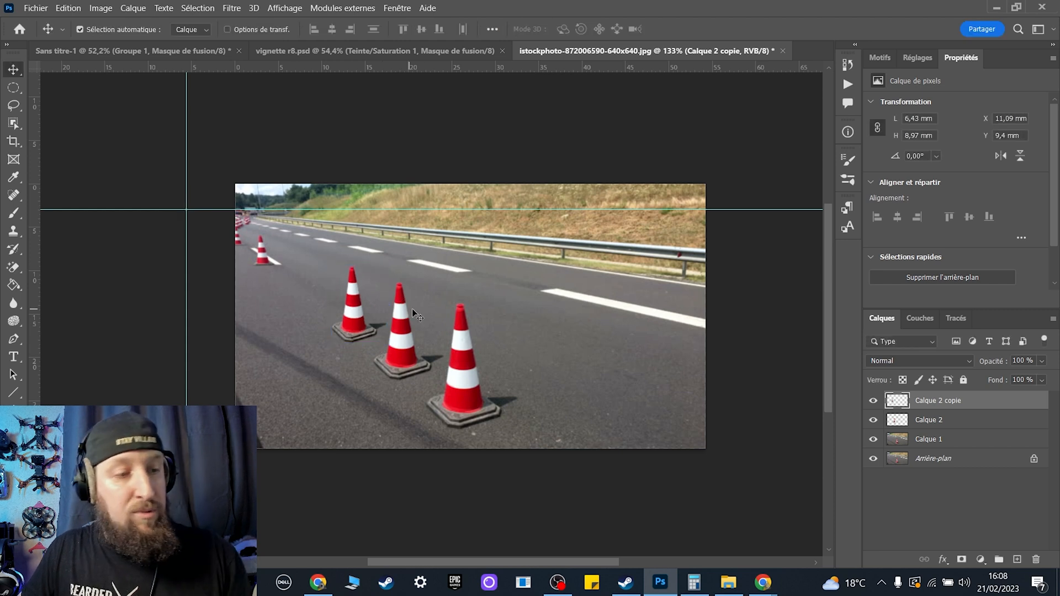
Duplicate the newest cone and shrink the copy toward the guide intersection to about 4.9 × 6.8 mm.
key("ctrl")
key("ctrl+j")
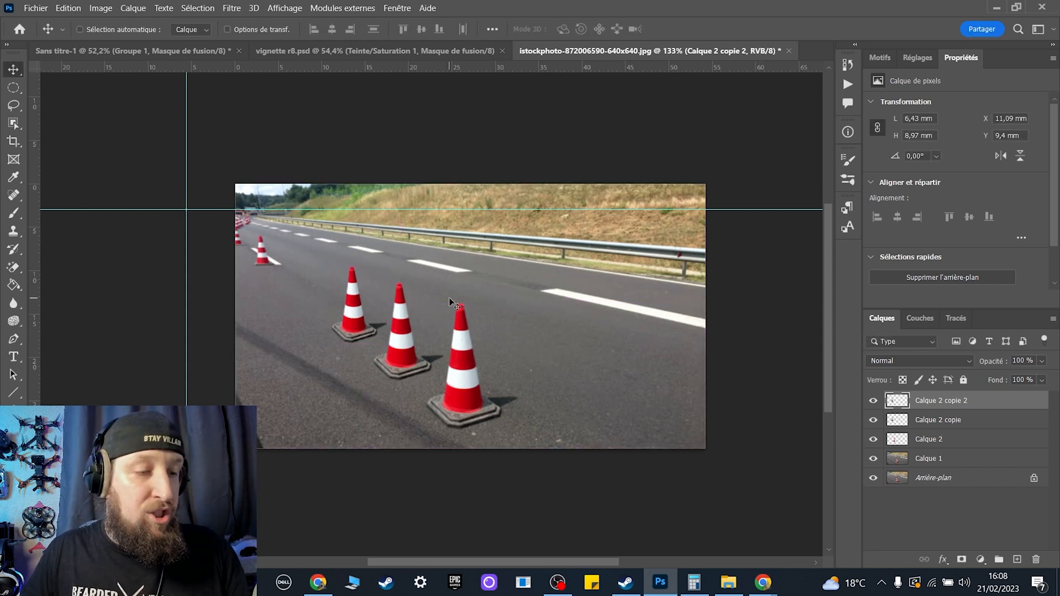
key("ctrl+t")
left_click_drag(359, 304, 186, 210)
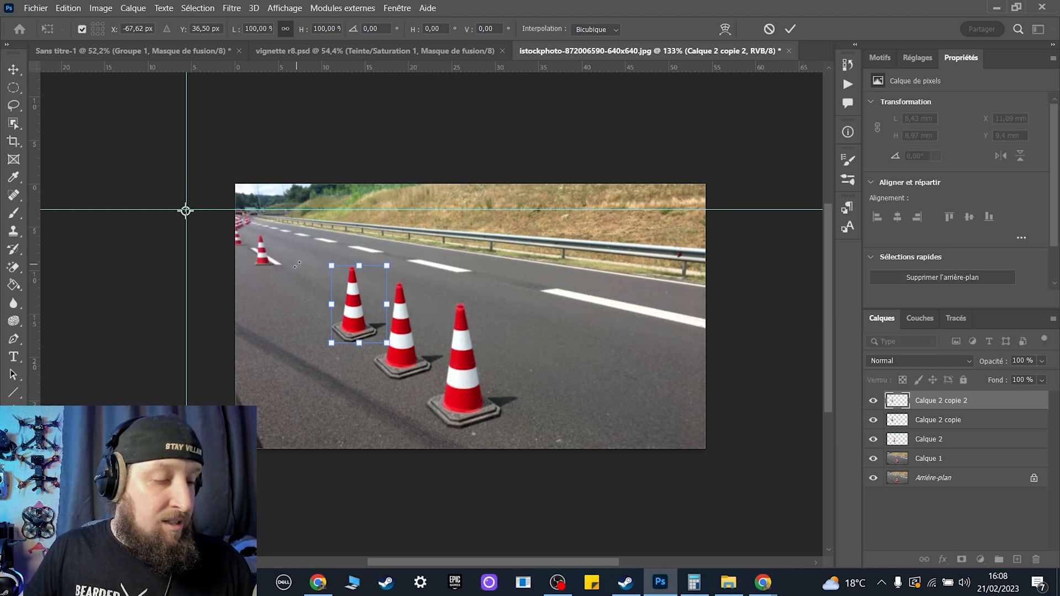
left_click_drag(389, 344, 339, 310)
key("Return")
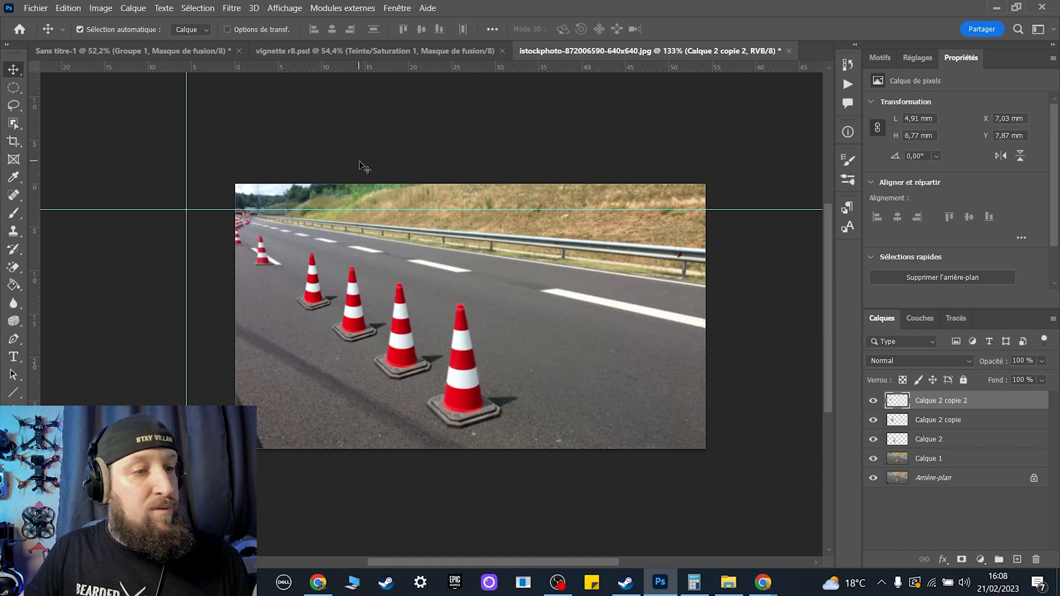
Add a fourth cone copy by duplicating the smallest one and scaling it to about 75% toward the guide intersection.
key("ctrl+j")
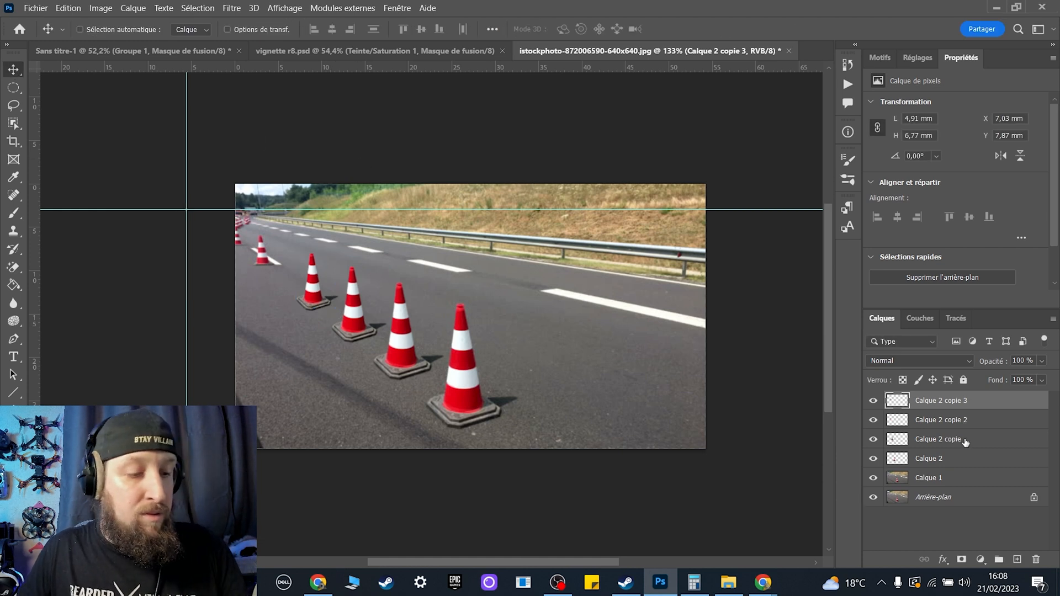
key("ctrl+t")
left_click_drag(318, 282, 583, 218)
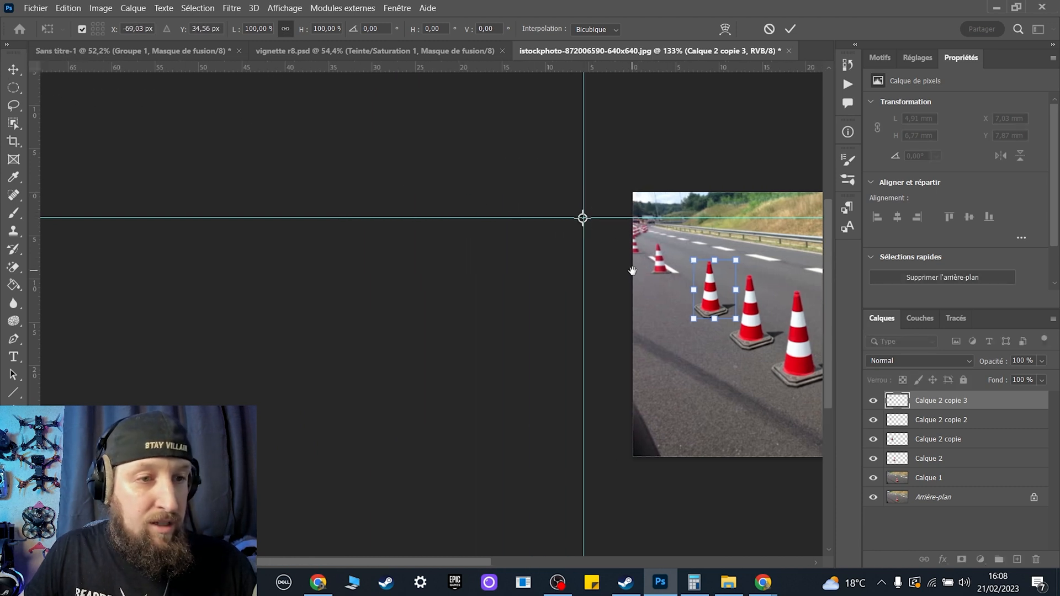
left_click_drag(606, 282, 303, 275)
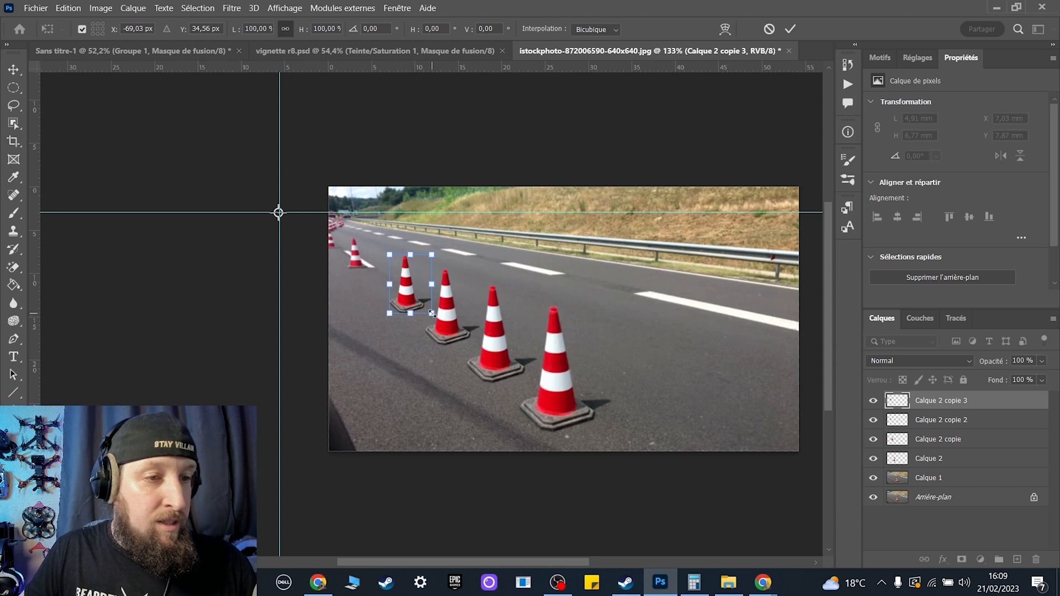
left_click_drag(432, 314, 391, 291)
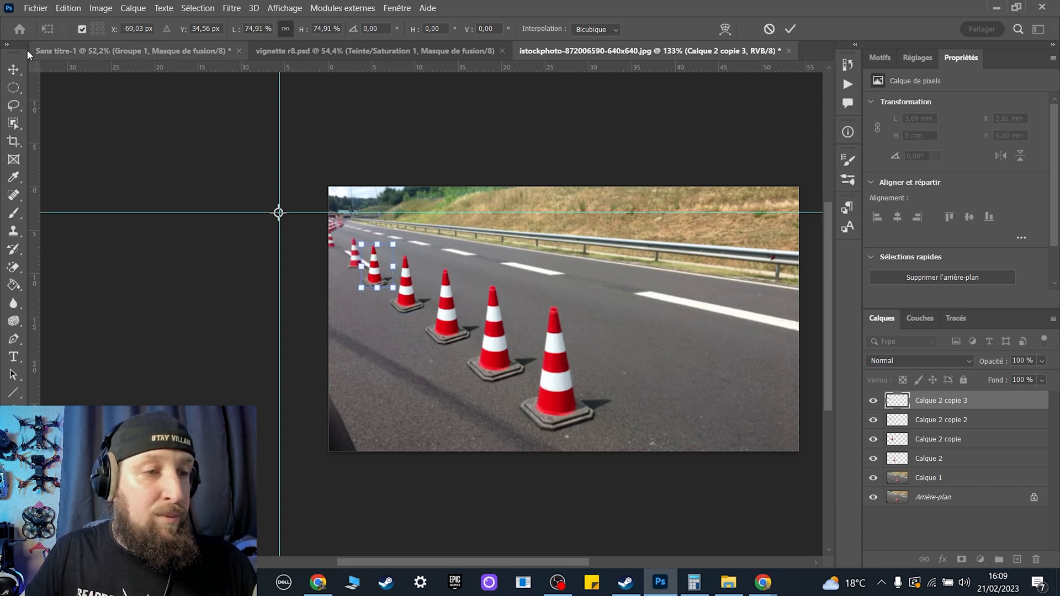
key("Return")
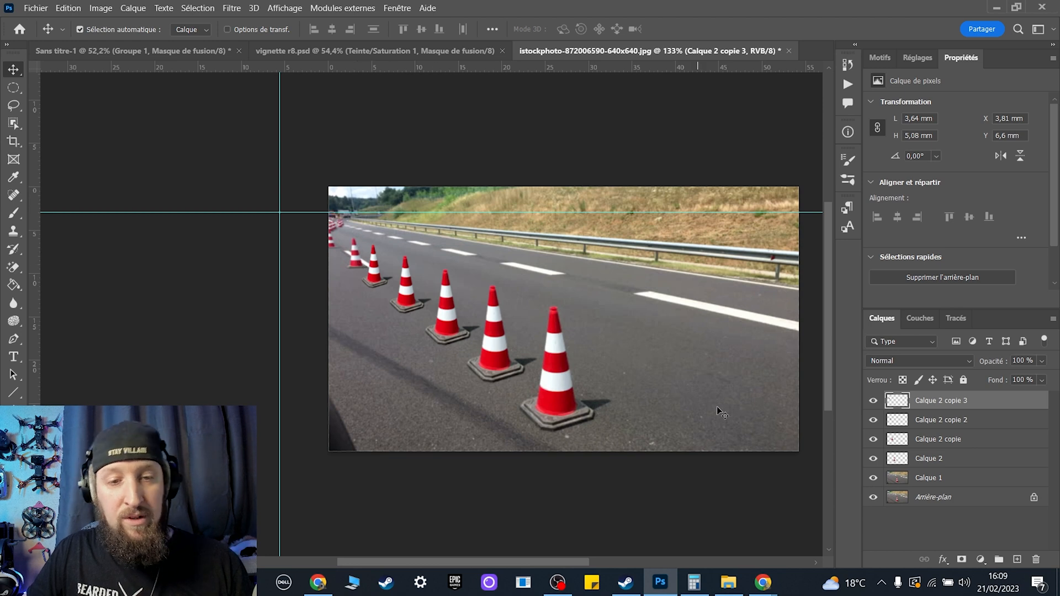
Add a new empty layer and group it with the four cone copy layers.
left_click(1017, 560)
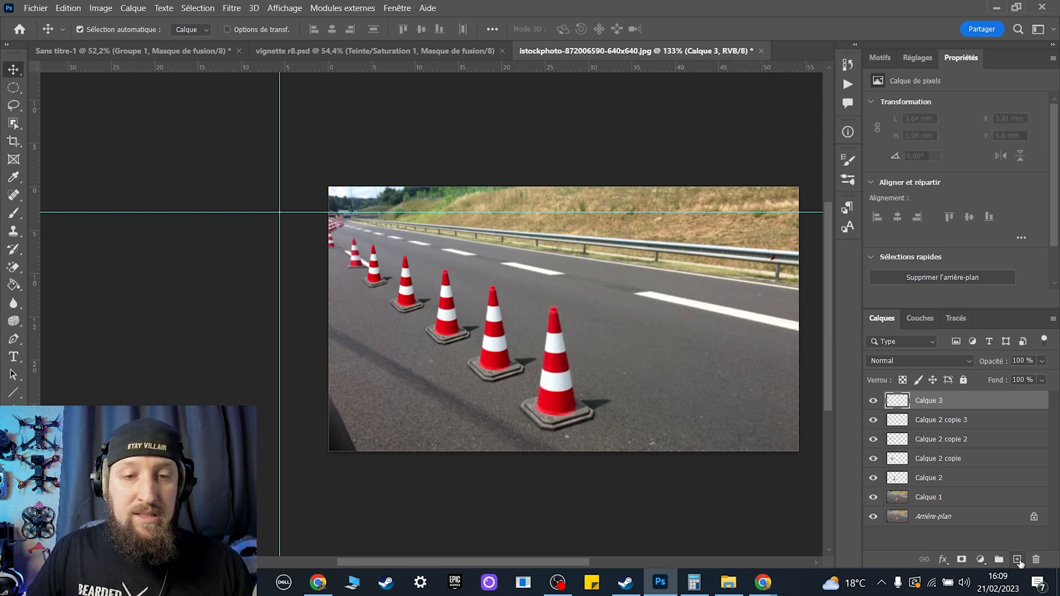
left_click(957, 478, "shift")
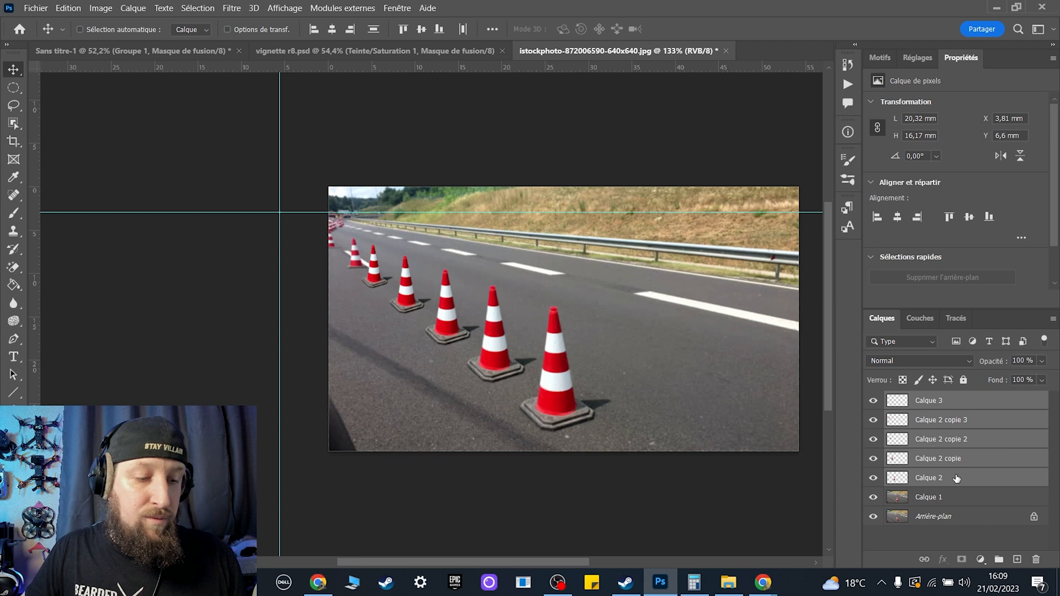
key("ctrl+g")
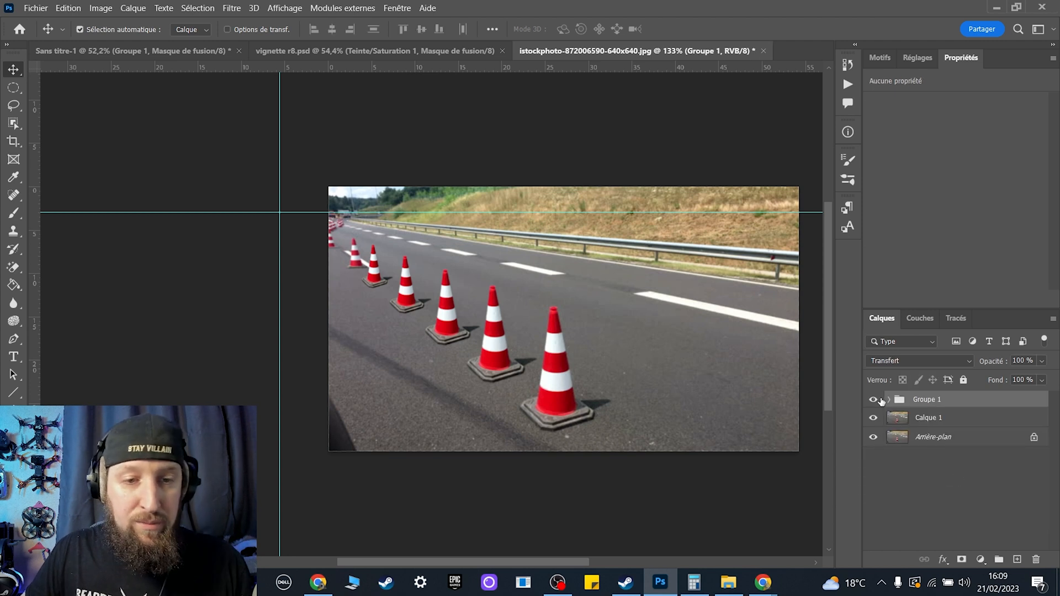
Toggle the visibility of Groupe 1 to compare the road with and without the added cones.
left_click(875, 401)
left_click(874, 401)
left_click(875, 401)
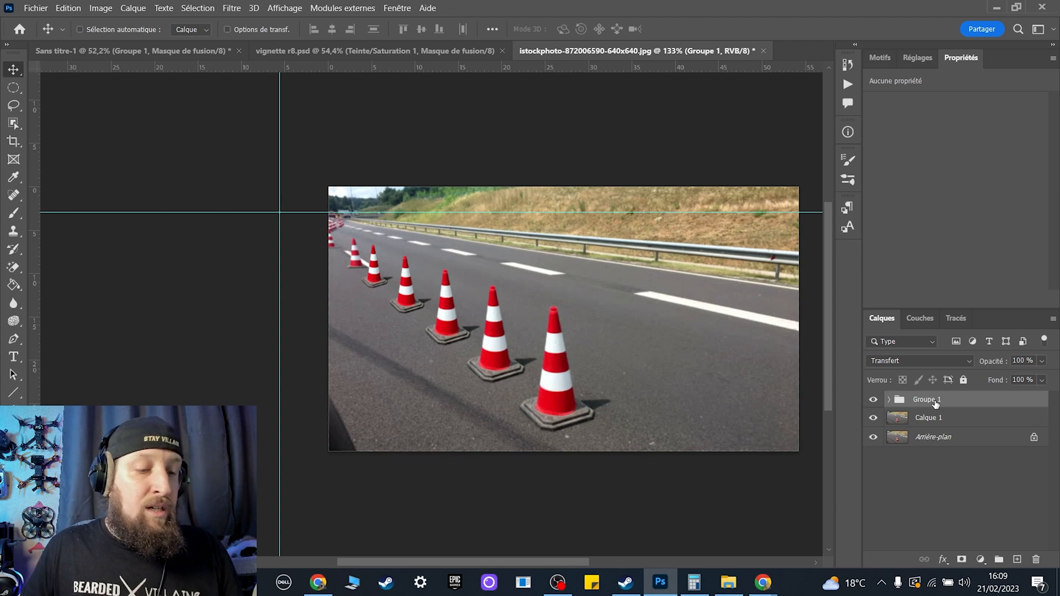
Duplicate the cone group Groupe 1 and hide the original group.
key("ctrl+j")
right_click(935, 404)
key("Escape")
left_click(875, 418)
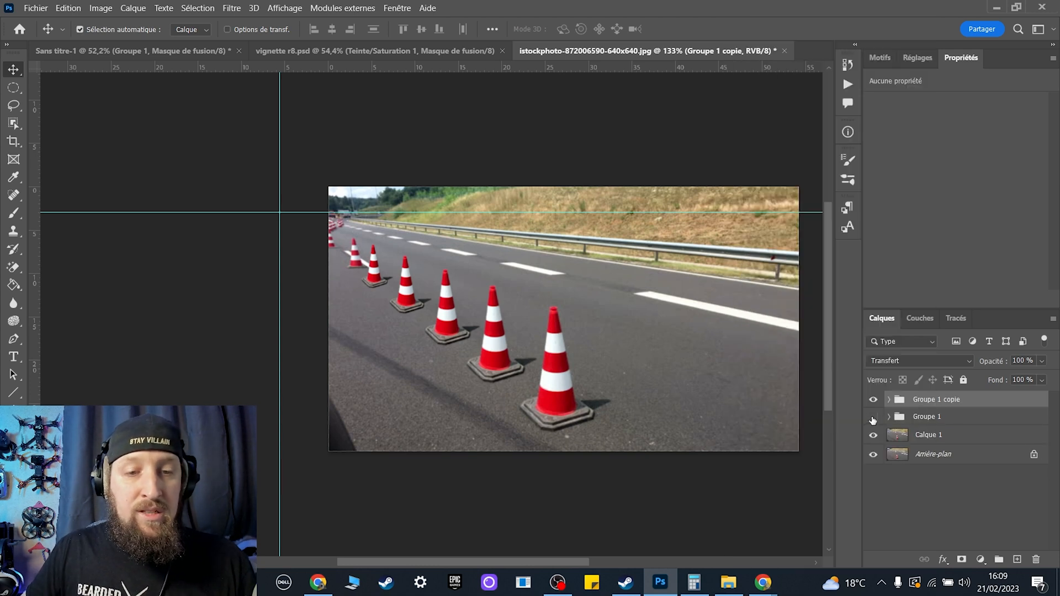
Convert the duplicated cone group to a smart object and apply a Gaussian blur with a 0.7-pixel radius.
right_click(949, 403)
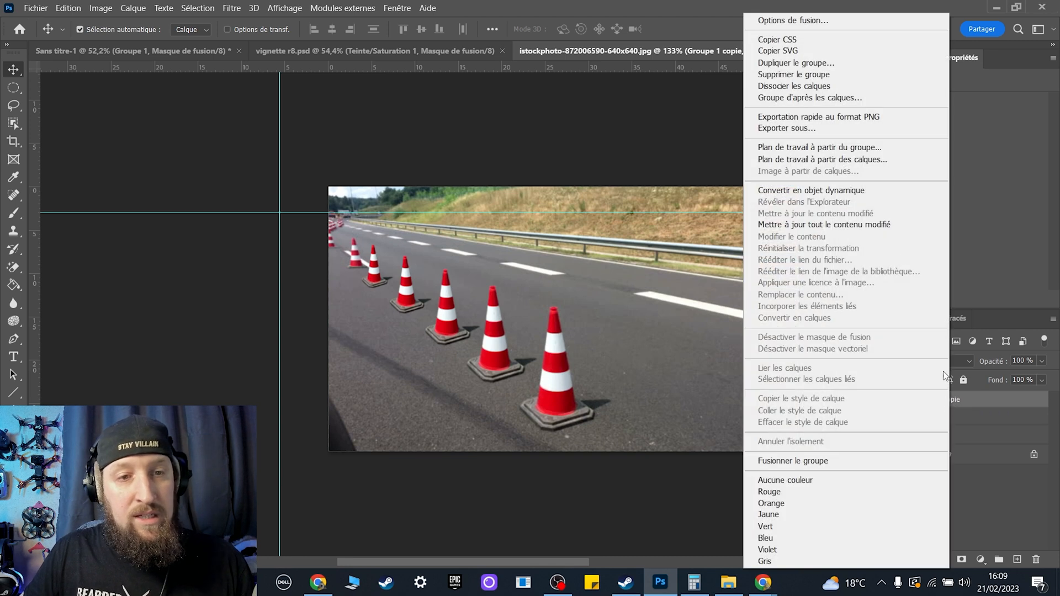
left_click(879, 189)
left_click(228, 7)
mouse_move(254, 7)
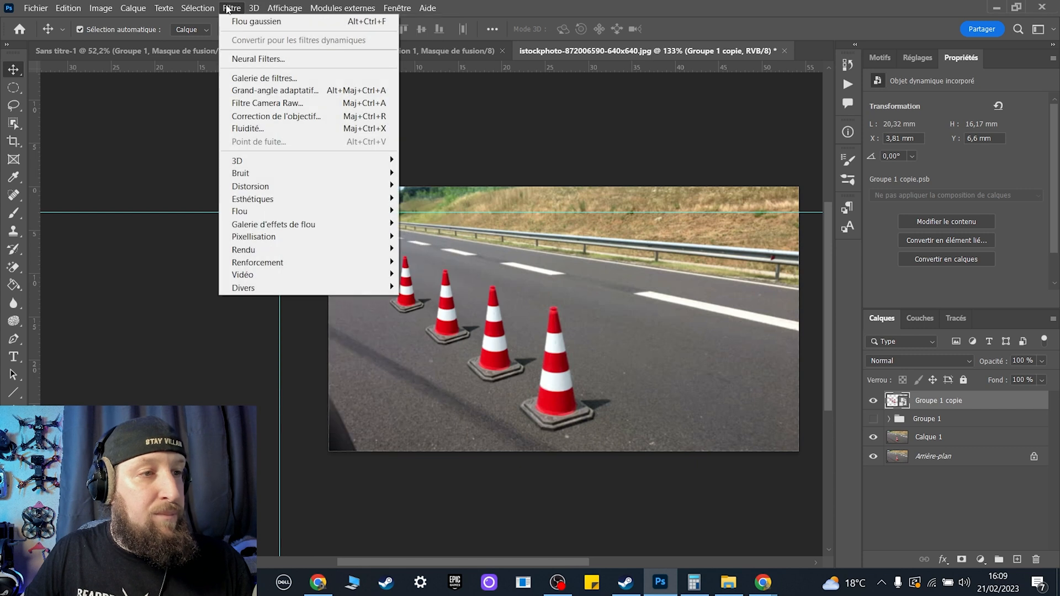
mouse_move(297, 213)
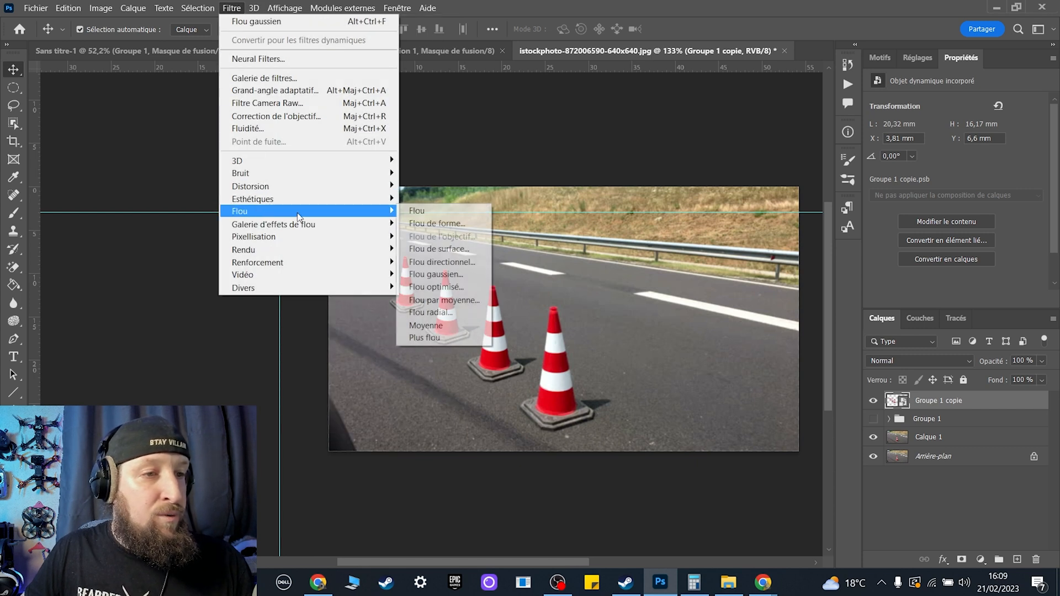
left_click(468, 275)
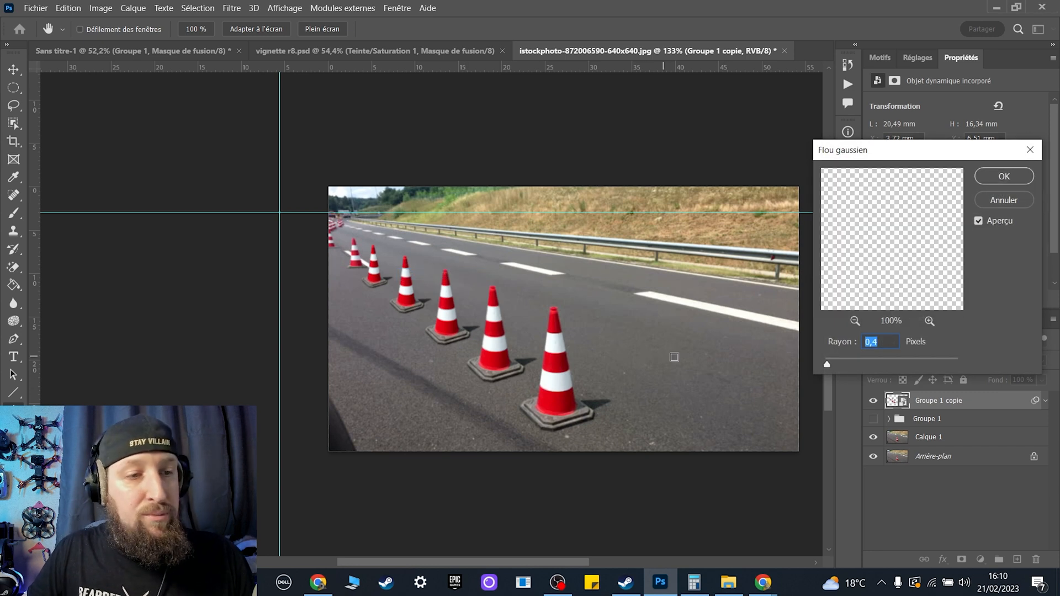
mouse_move(827, 364)
left_mouse_down()
mouse_move(887, 365)
mouse_move(827, 364)
left_mouse_up()
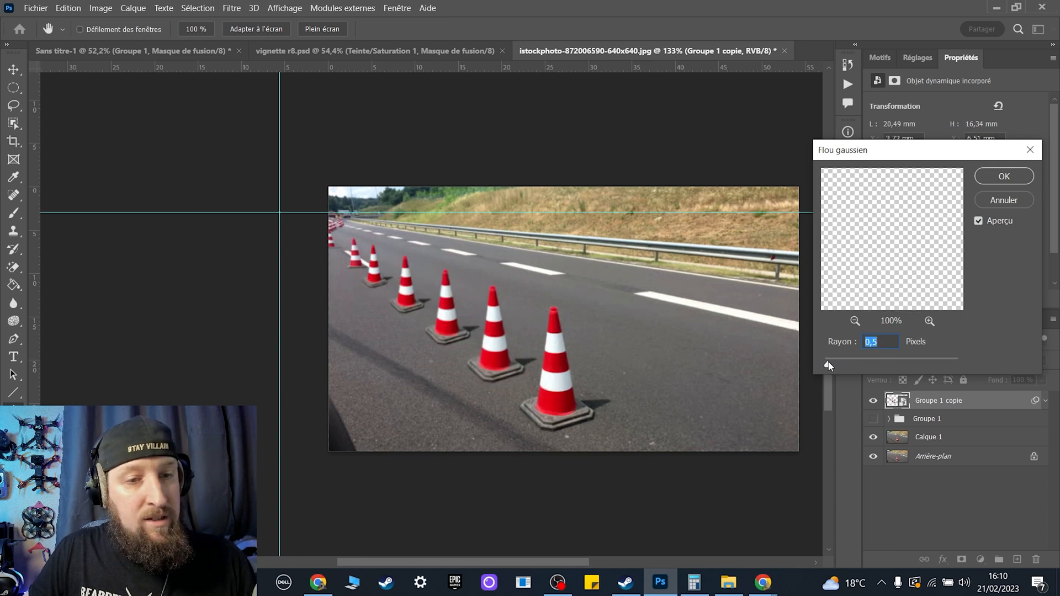
left_click_drag(828, 366, 831, 367)
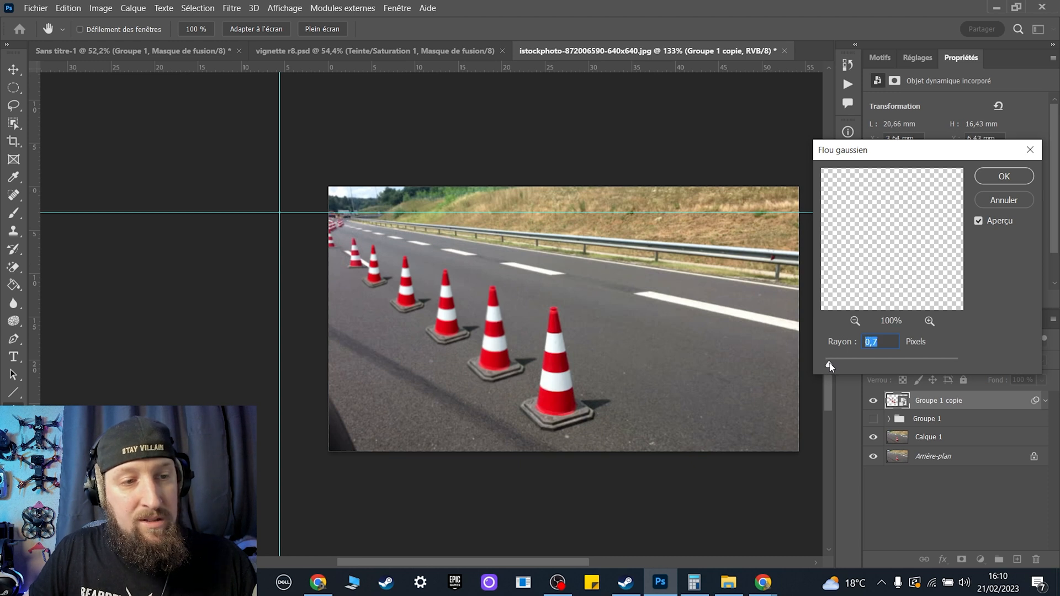
left_click(1004, 174)
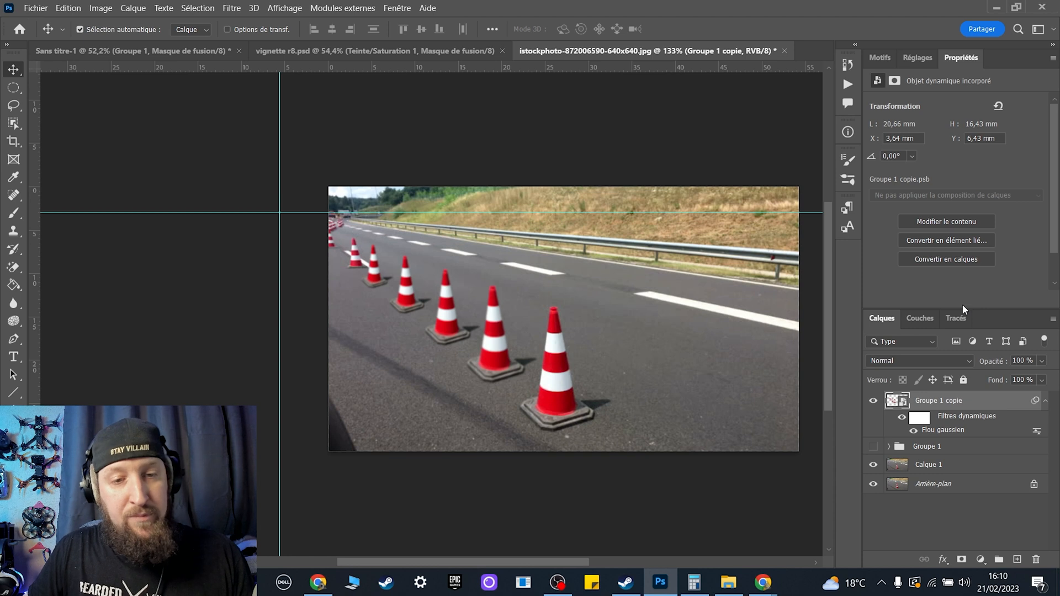
Paint over the added cones on the smart filter mask with a soft low-opacity brush to reduce the blur locally.
left_click(919, 417)
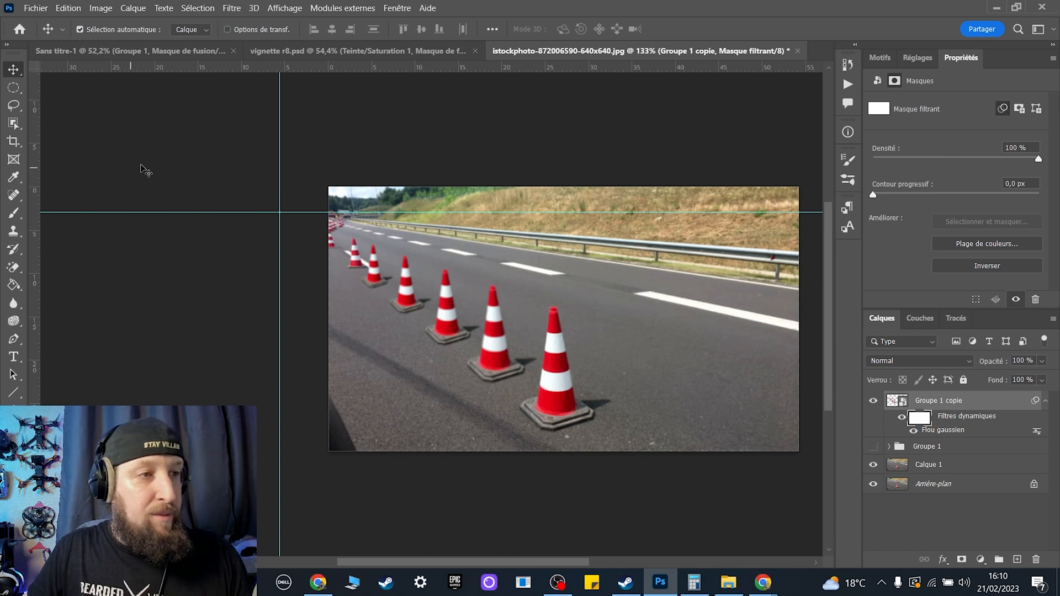
key("b")
mouse_move(565, 294)
left_mouse_down()
mouse_move(516, 295)
mouse_move(543, 302)
left_mouse_up()
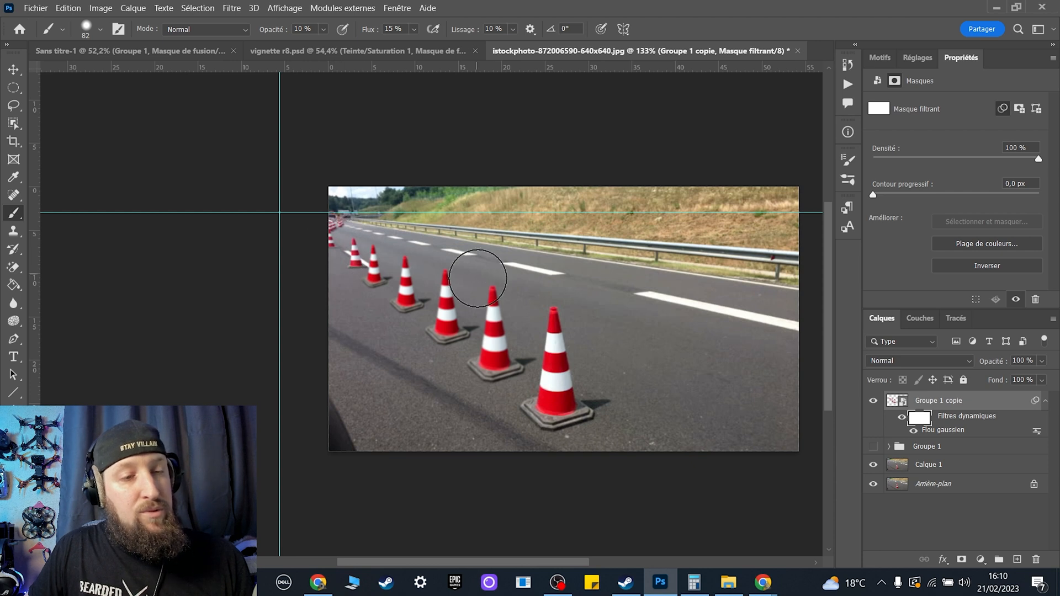
mouse_move(499, 364)
left_mouse_down()
mouse_move(493, 312)
mouse_move(483, 363)
mouse_move(488, 298)
mouse_move(490, 383)
mouse_move(448, 303)
mouse_move(449, 260)
mouse_move(469, 392)
mouse_move(450, 268)
mouse_move(414, 277)
mouse_move(405, 320)
mouse_move(497, 284)
mouse_move(440, 315)
mouse_move(407, 253)
mouse_move(379, 310)
mouse_move(390, 253)
mouse_move(525, 287)
mouse_move(499, 294)
mouse_move(448, 352)
mouse_move(426, 243)
mouse_move(371, 296)
mouse_move(386, 237)
mouse_move(361, 273)
left_mouse_up()
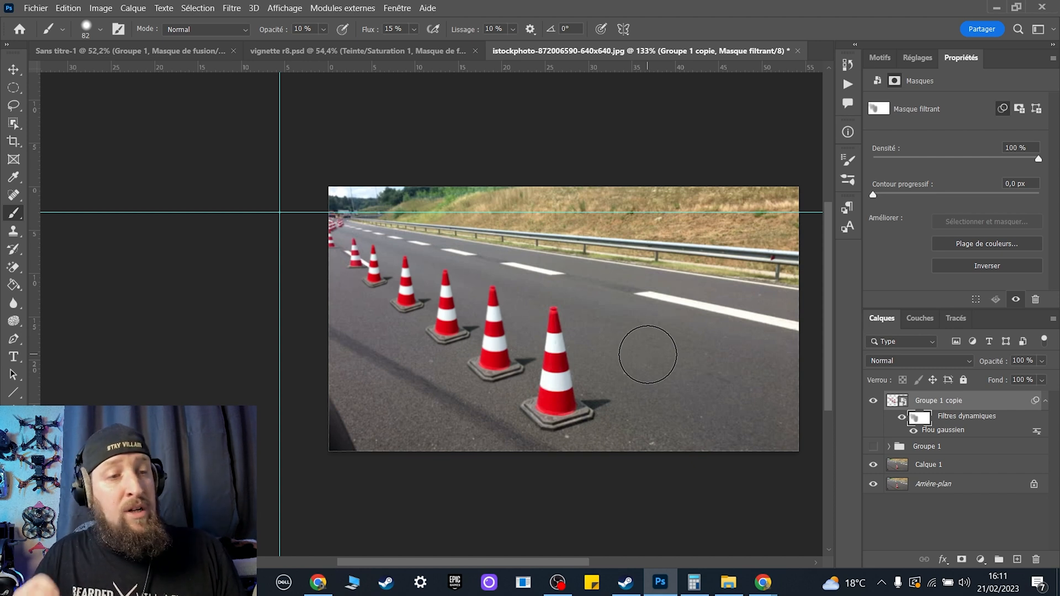
Hide the blurred smart object, show the original Groupe 1 and expand it to list its cone layers.
left_click(873, 401)
left_click(878, 448)
left_click(888, 447)
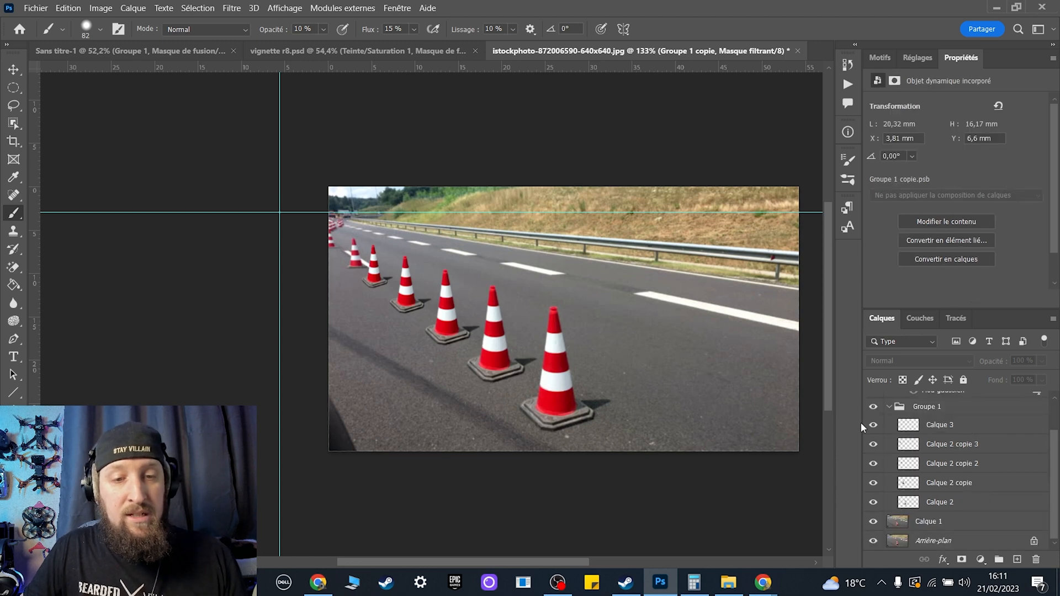
Toggle the visibility of the individual layers inside Groupe 1 to check which cone each one holds.
left_click(876, 445)
left_click(873, 464)
left_click(873, 483)
left_click(873, 463)
left_click(873, 444)
left_click(873, 424)
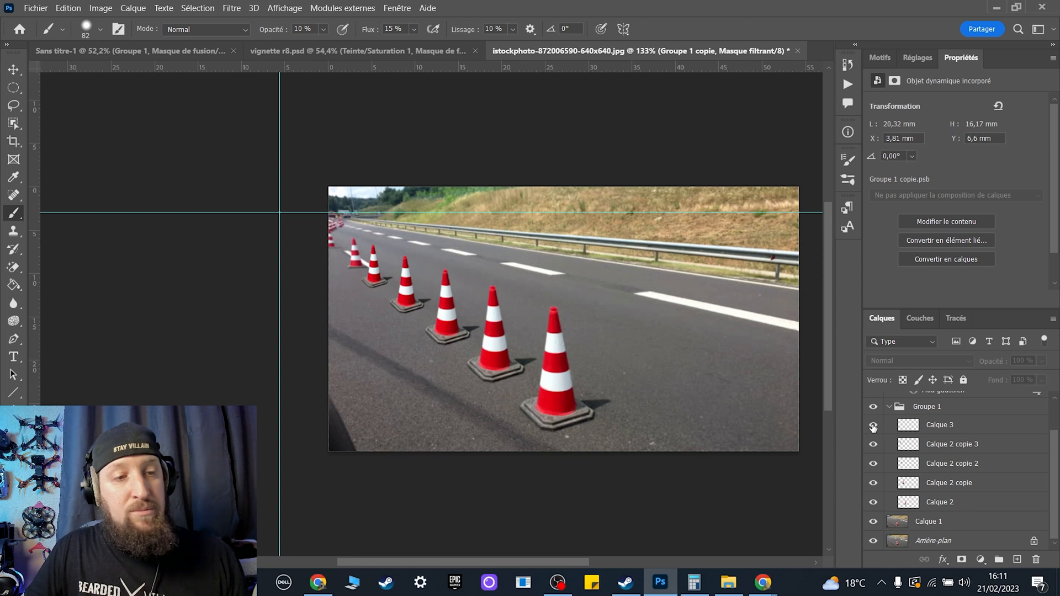
Try moving the individual cone copies in Groupe 1 slightly along the road with the Move tool.
key("v")
left_click(397, 301)
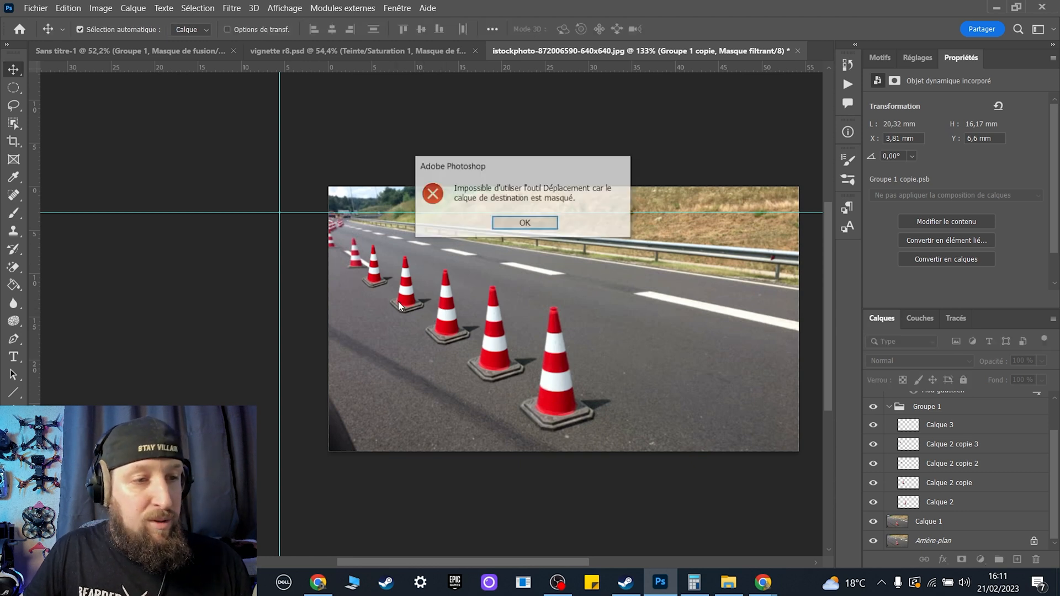
key("Return")
left_click(354, 311)
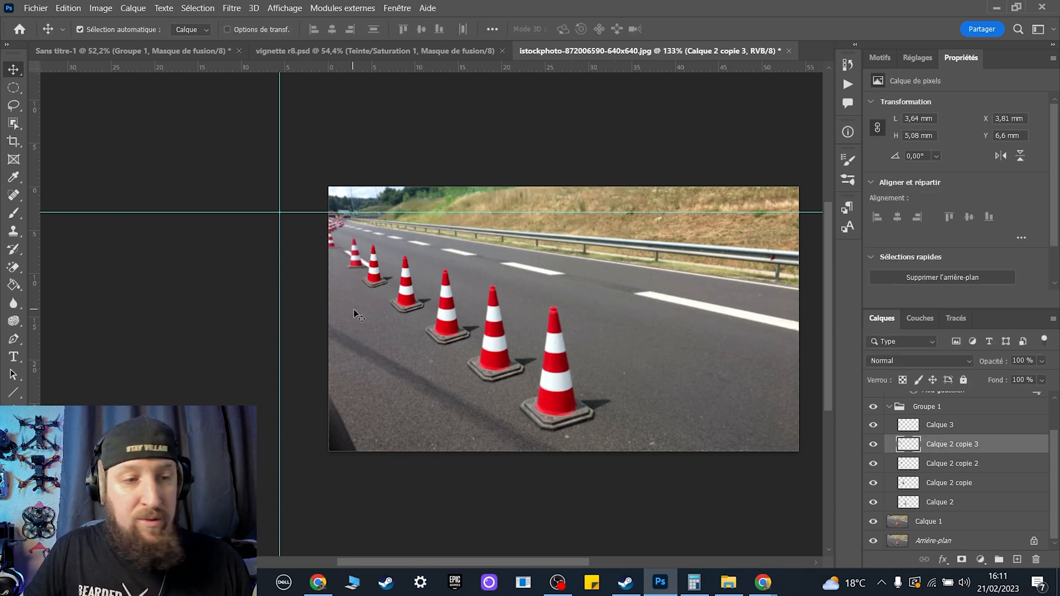
left_click_drag(438, 325, 392, 289)
left_click_drag(376, 277, 369, 278)
left_click_drag(502, 370, 508, 366)
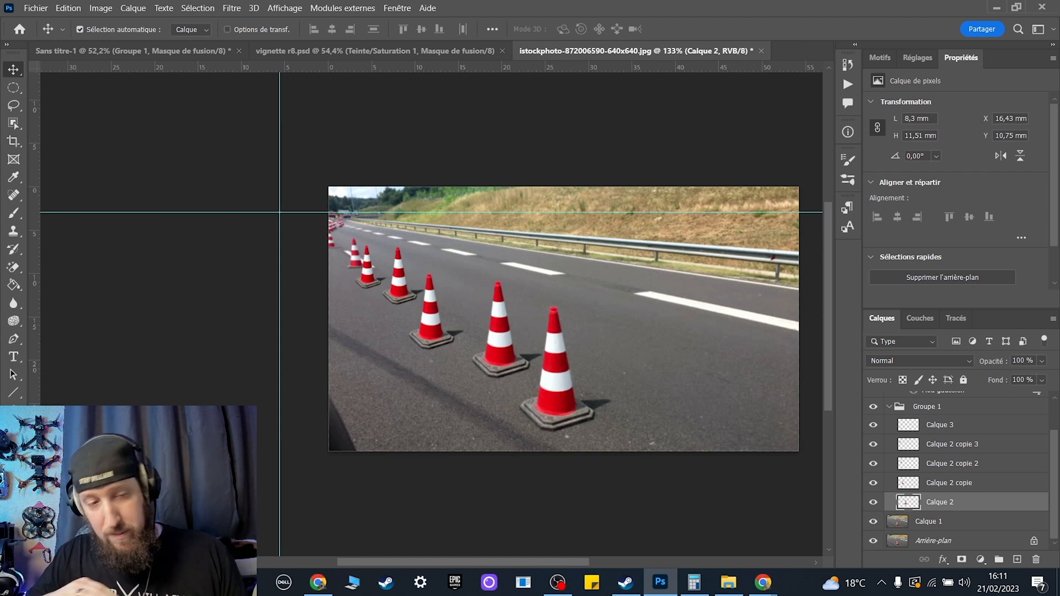
Undo the moves of the individual cone copies.
key("ctrl+z")
key("ctrl+z")
key("ctrl+z")
key("ctrl+z")
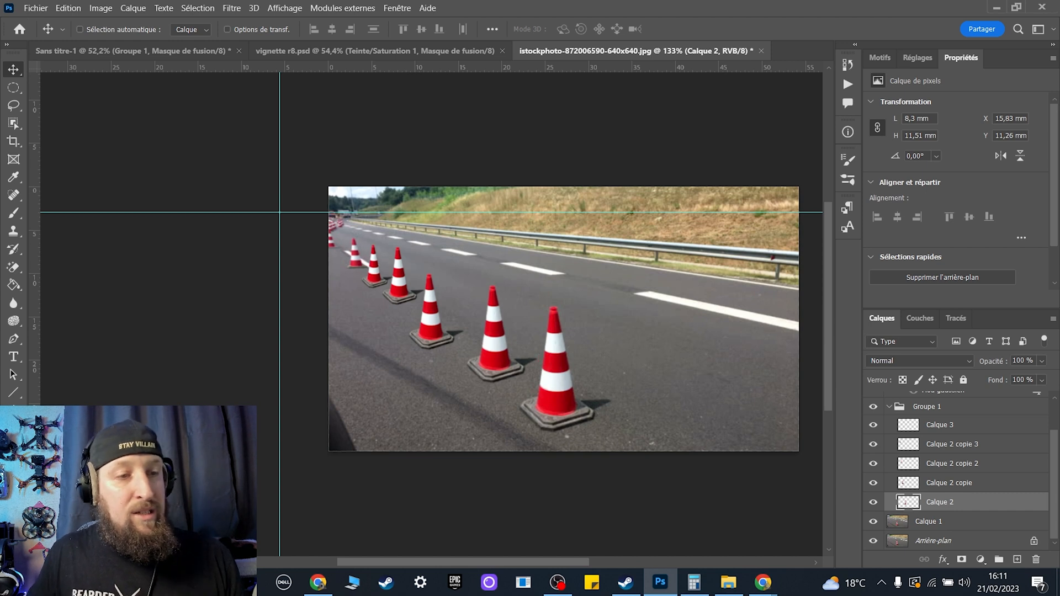